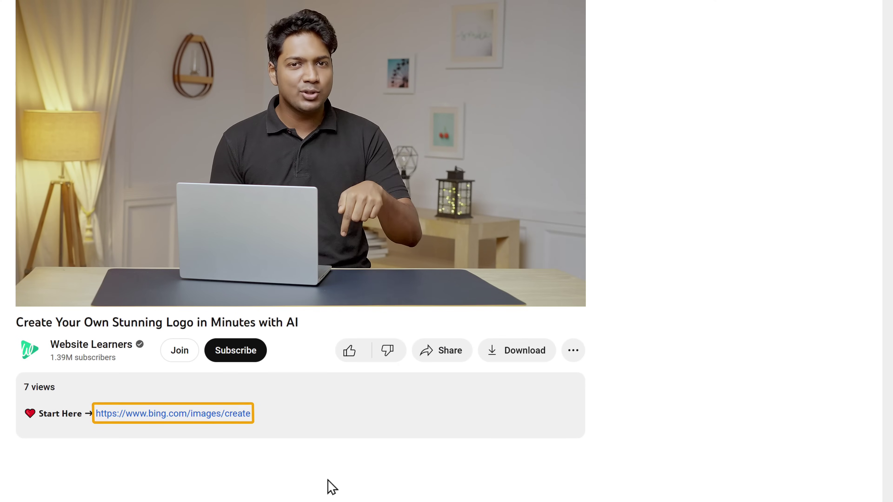
Follow the bing.com/images/create link under 'Start Here' in the video description
{"action": "left_click", "coordinate": [207, 414]}
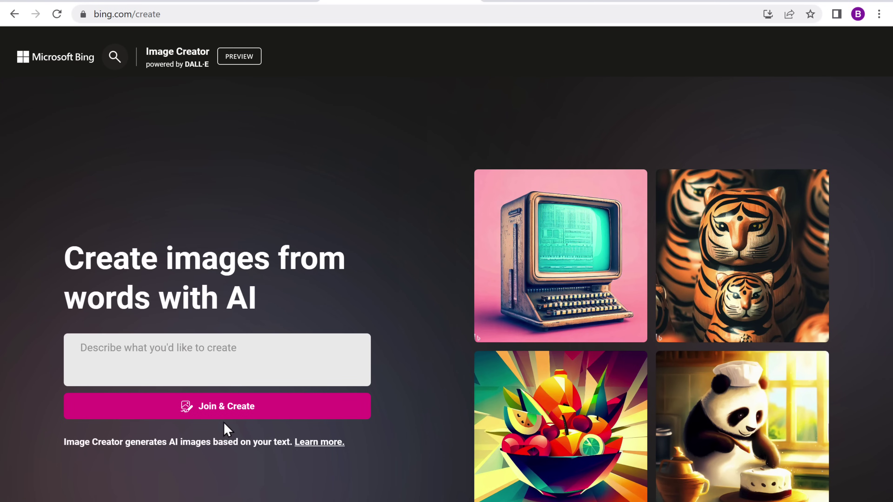
Sign in to Bing Image Creator with the Microsoft account email and password
{"action": "left_click", "coordinate": [225, 413]}
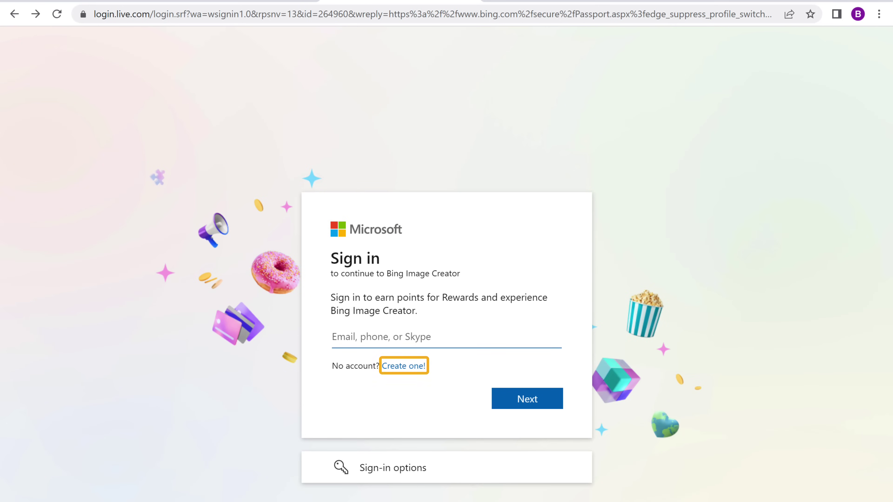
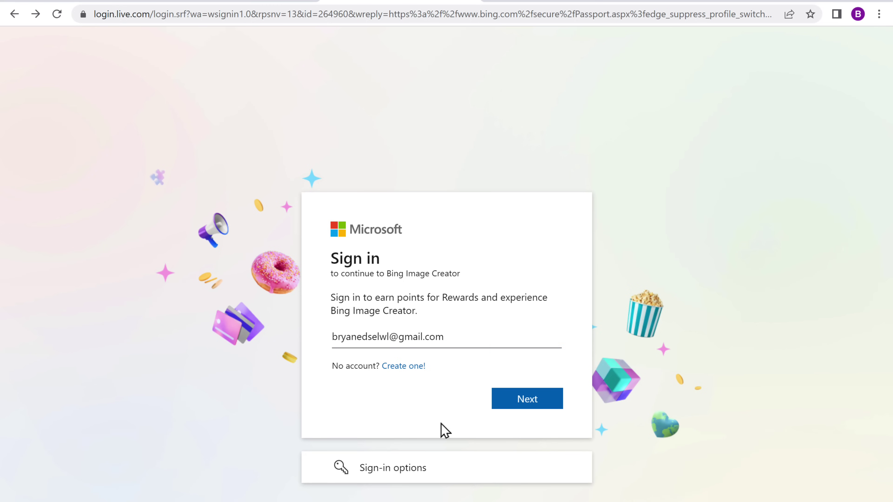
{"action": "left_click", "coordinate": [530, 412]}
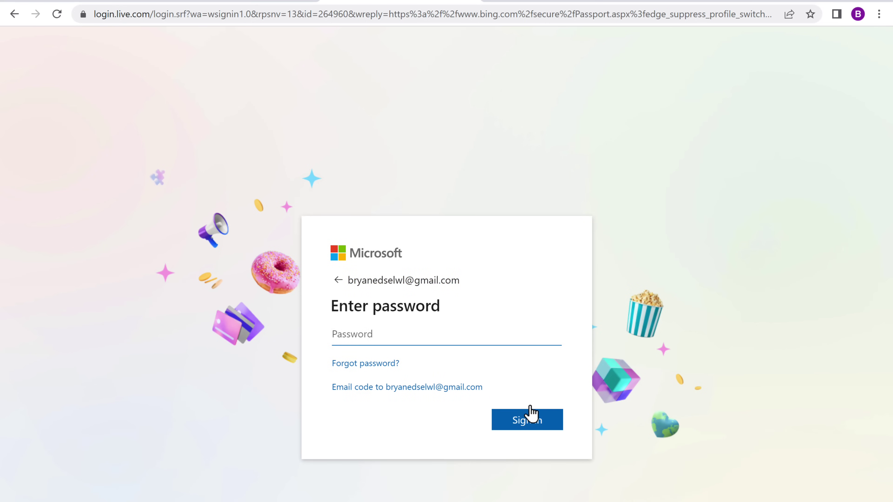
{"action": "left_click", "coordinate": [531, 418]}
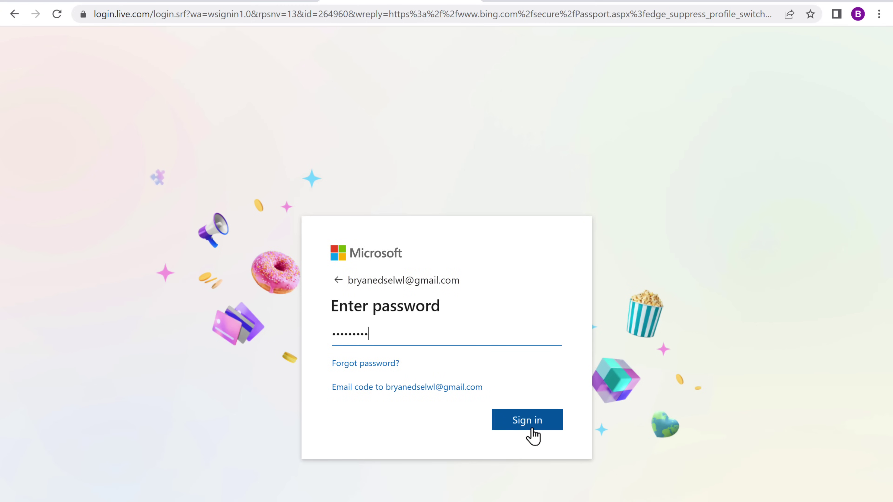
{"action": "left_click", "coordinate": [532, 425]}
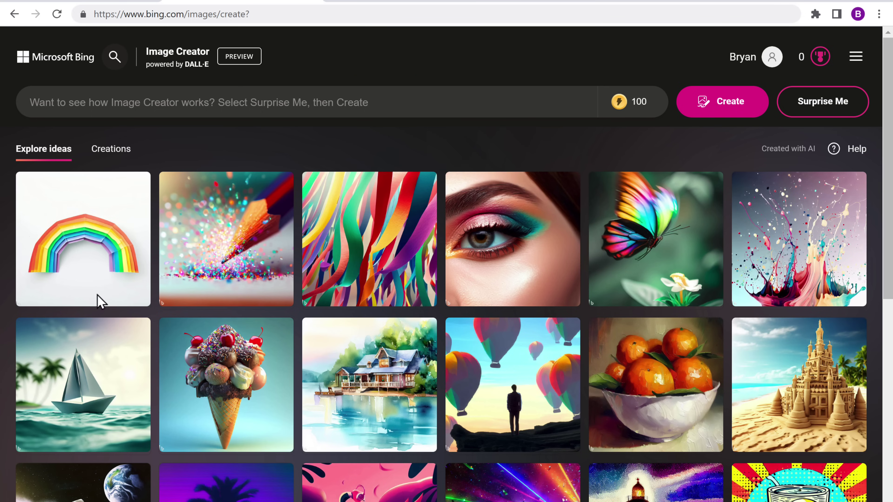
Generate images for 'A logo design for a perfume company called Fragranza'
{"action": "left_click", "coordinate": [85, 99]}
{"action": "type", "text": "A logo design for a perfume company called Fragranza"}
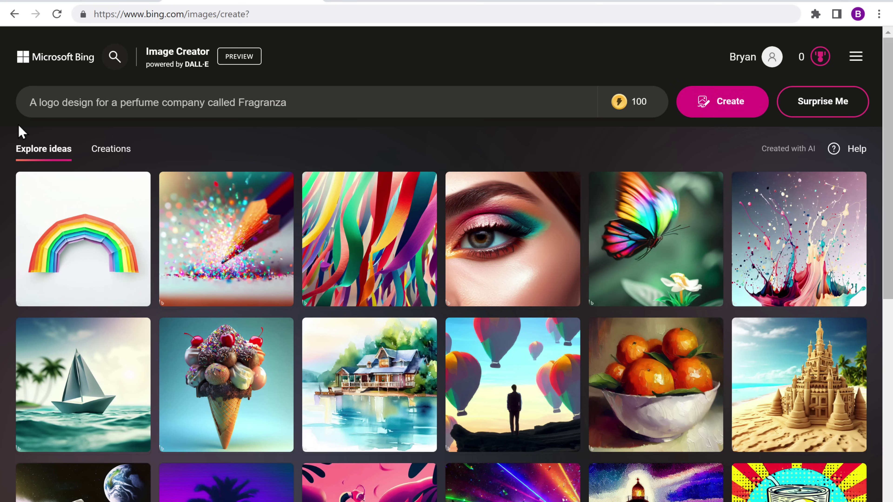
{"action": "left_click", "coordinate": [723, 116]}
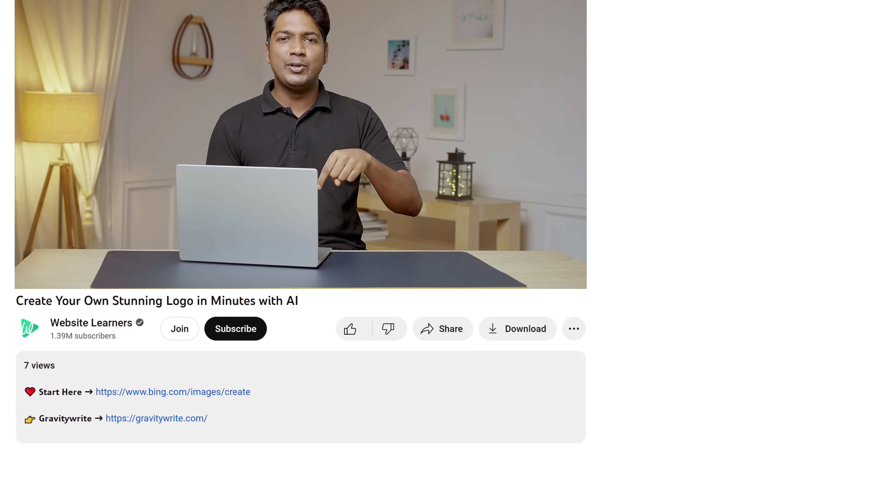
Follow the gravitywrite.com link in the YouTube video description
{"action": "left_click", "coordinate": [161, 424]}
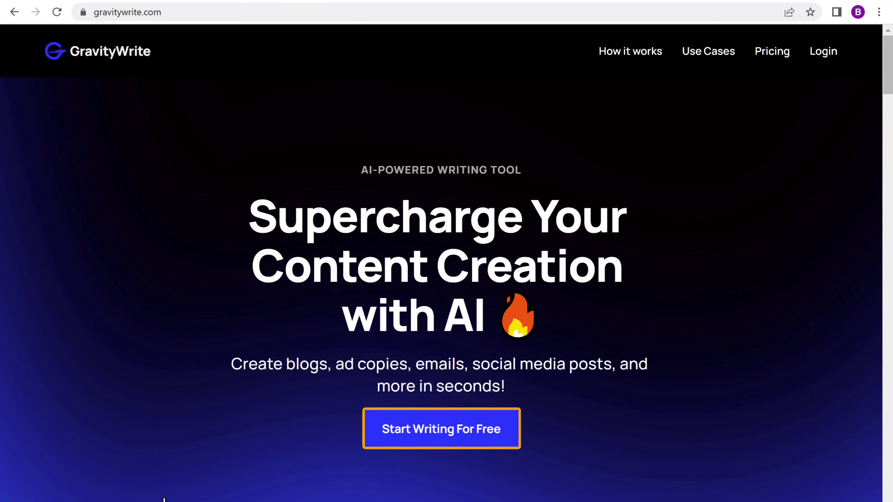
Sign up for a free GravityWrite account, entering the user's name, email and password
{"action": "left_click", "coordinate": [440, 439]}
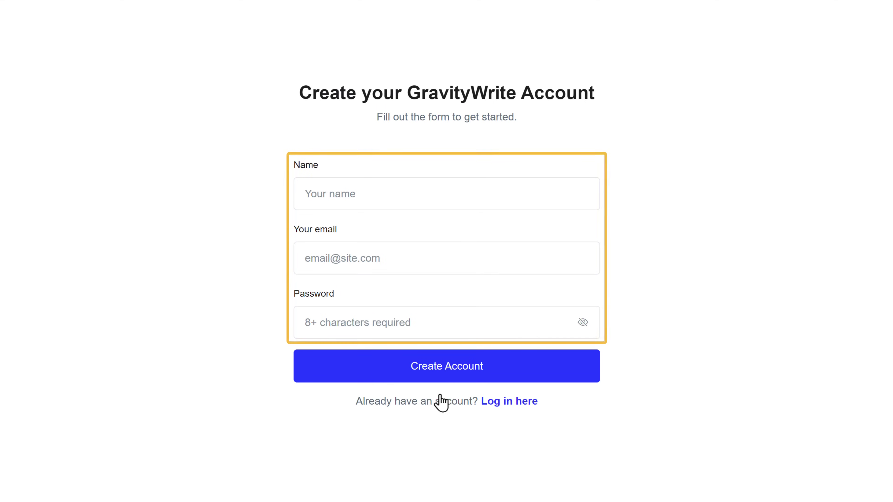
{"action": "left_click", "coordinate": [362, 194]}
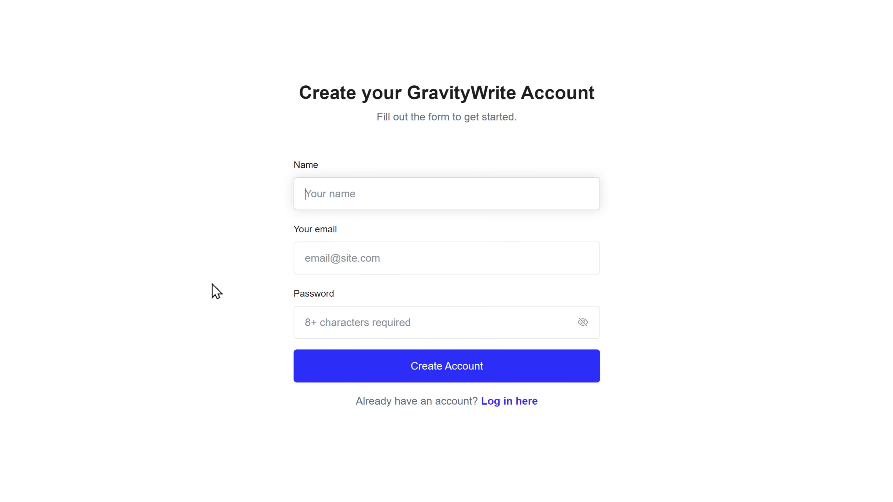
{"action": "key", "text": "Tab"}
{"action": "key", "text": "Tab"}
{"action": "type", "text": "*********"}
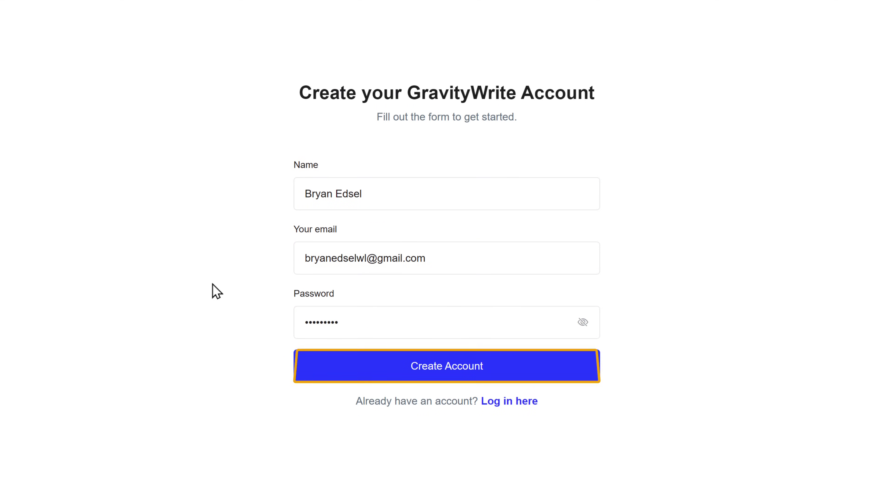
{"action": "left_click", "coordinate": [449, 378]}
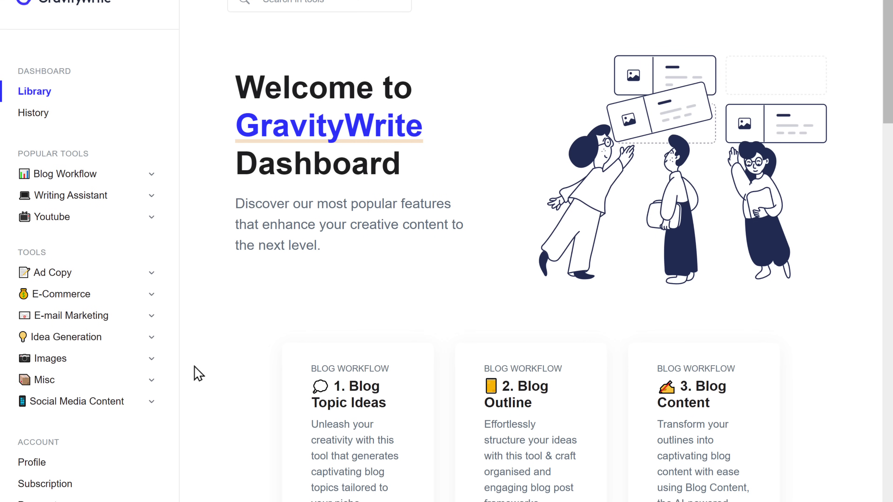
Generate Logo Design Ideas for brand 'Fragranza' described as a luxury perfume brand with lasting fragrances
{"action": "left_click", "coordinate": [51, 365]}
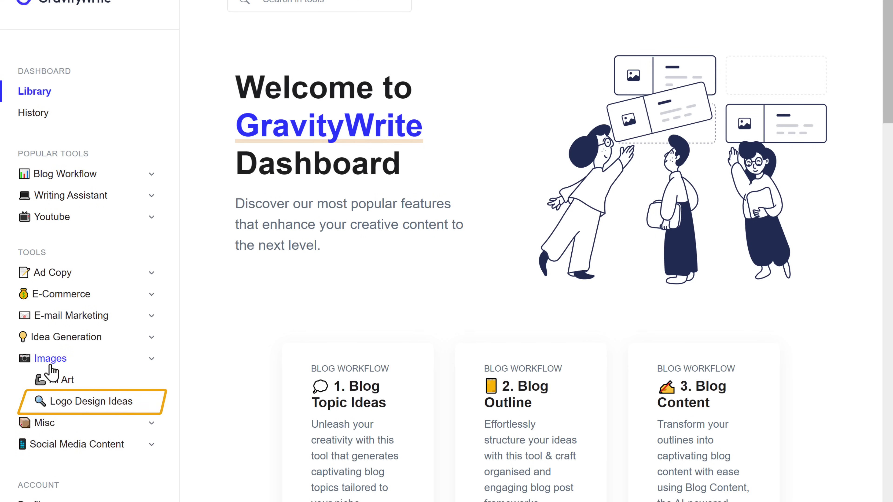
{"action": "left_click", "coordinate": [90, 408]}
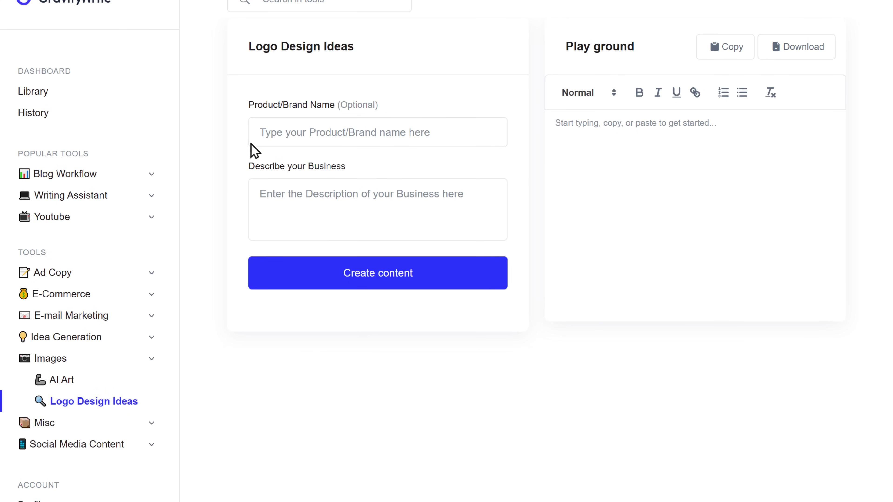
{"action": "type", "text": "Fragranza"}
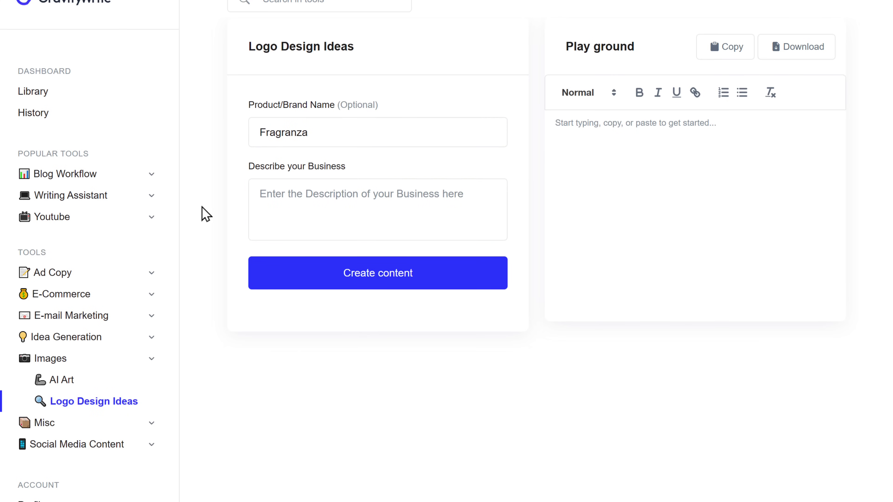
{"action": "left_click", "coordinate": [257, 193]}
{"action": "type", "text": "Fragranza, a luxury perfume brand, produces high-qu"}
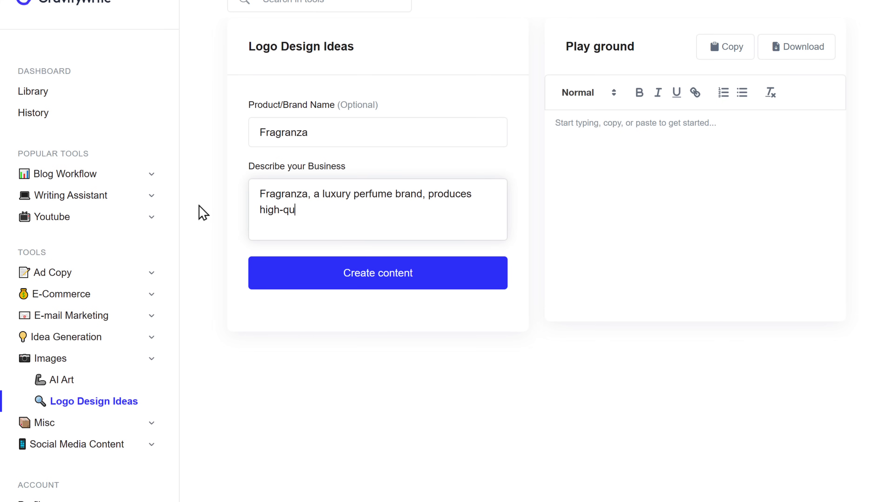
{"action": "type", "text": "ality fragrances that leave a lasting impression"}
{"action": "key", "text": "Tab"}
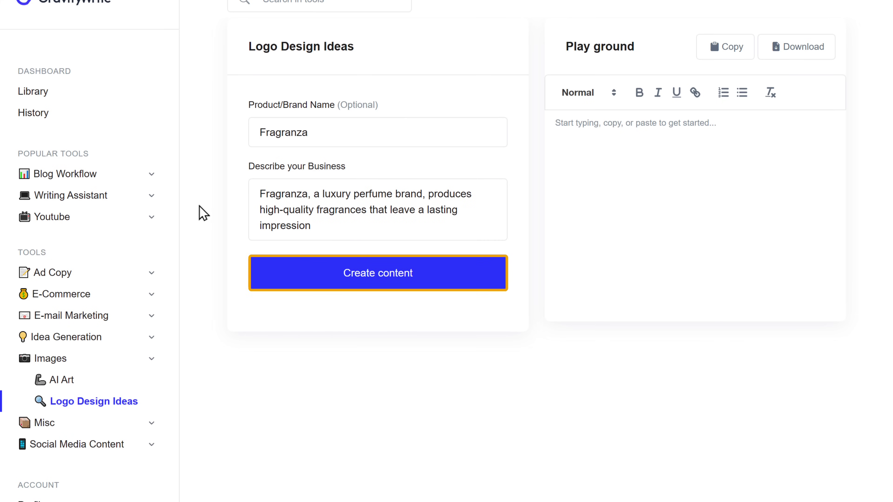
{"action": "left_click", "coordinate": [343, 278]}
{"action": "left_click", "coordinate": [387, 287]}
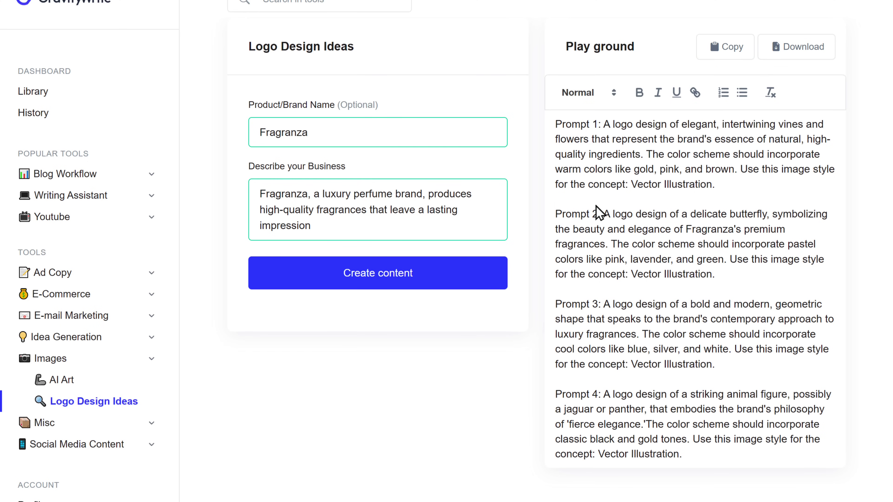
Copy GravityWrite's delicate-butterfly logo prompt
{"action": "left_click_drag", "start_coordinate": [604, 213], "coordinate": [712, 274]}
{"action": "right_click", "coordinate": [711, 273]}
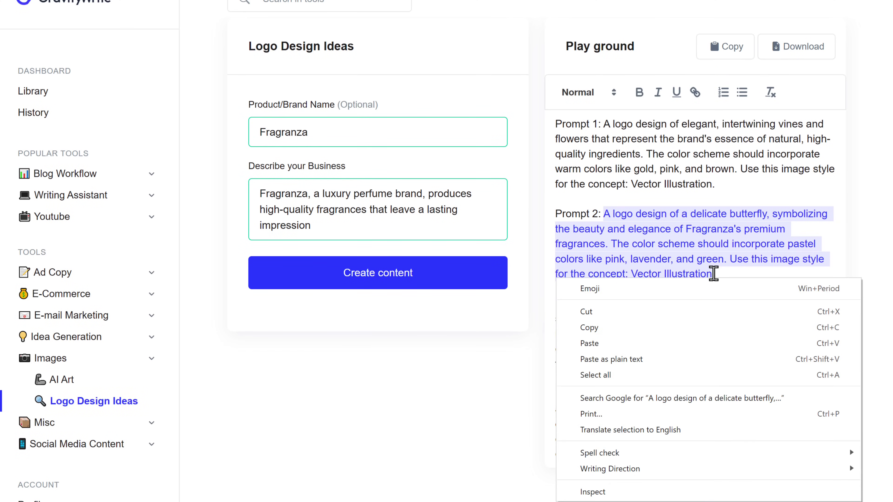
{"action": "left_click", "coordinate": [585, 331]}
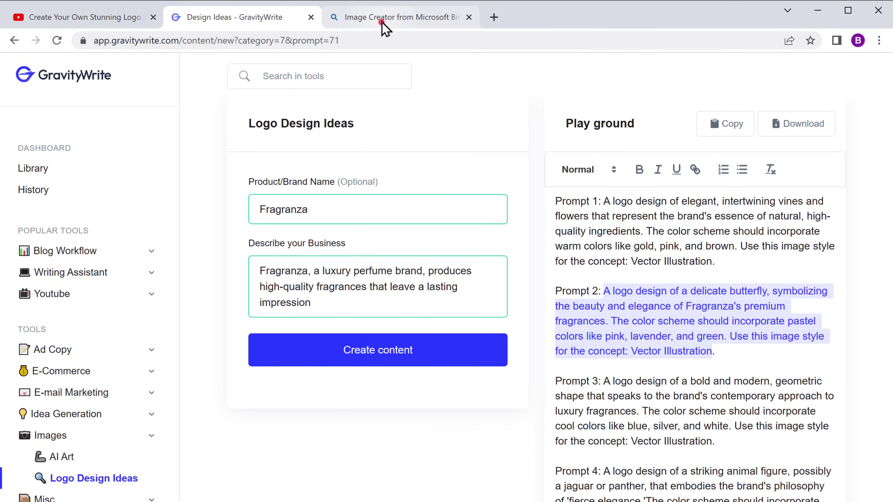
Replace the Bing prompt with the butterfly prompt and generate new images
{"action": "left_click", "coordinate": [395, 25]}
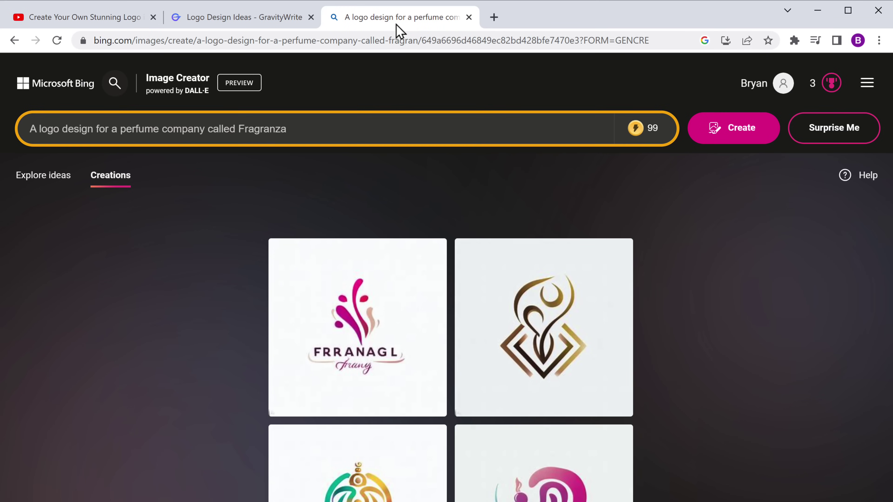
{"action": "left_click", "coordinate": [286, 129]}
{"action": "left_click_drag", "start_coordinate": [287, 129], "coordinate": [30, 131]}
{"action": "right_click", "coordinate": [28, 129]}
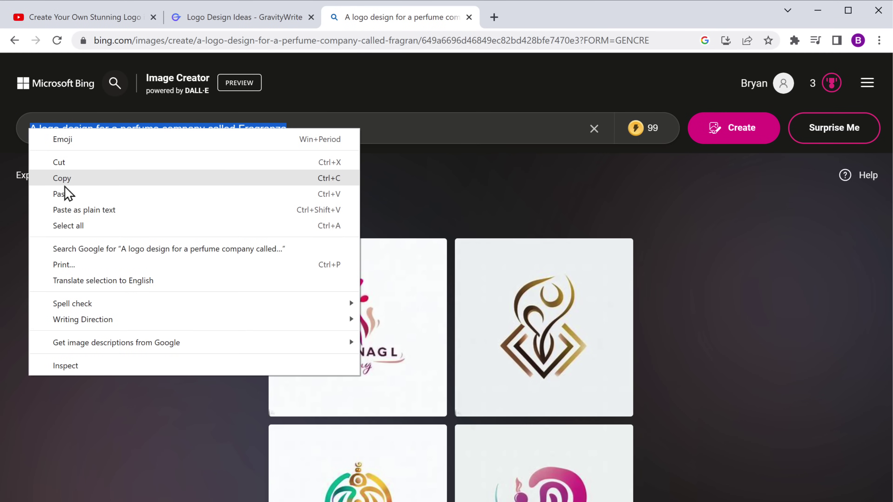
{"action": "left_click", "coordinate": [70, 193]}
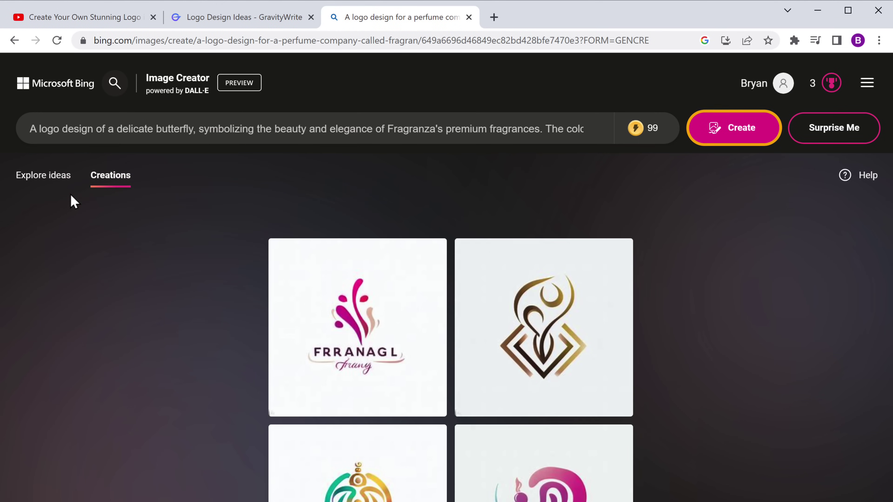
{"action": "left_click", "coordinate": [732, 136]}
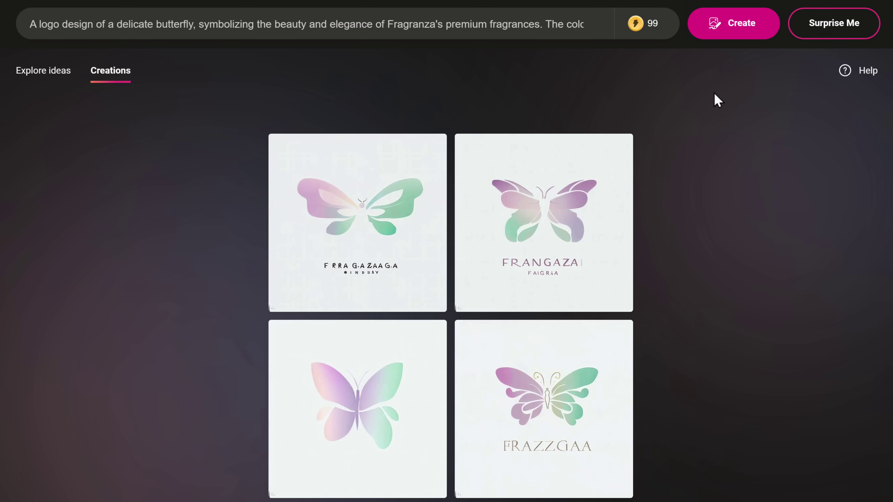
Download the second pastel butterfly logo result as an image
{"action": "left_click", "coordinate": [545, 188]}
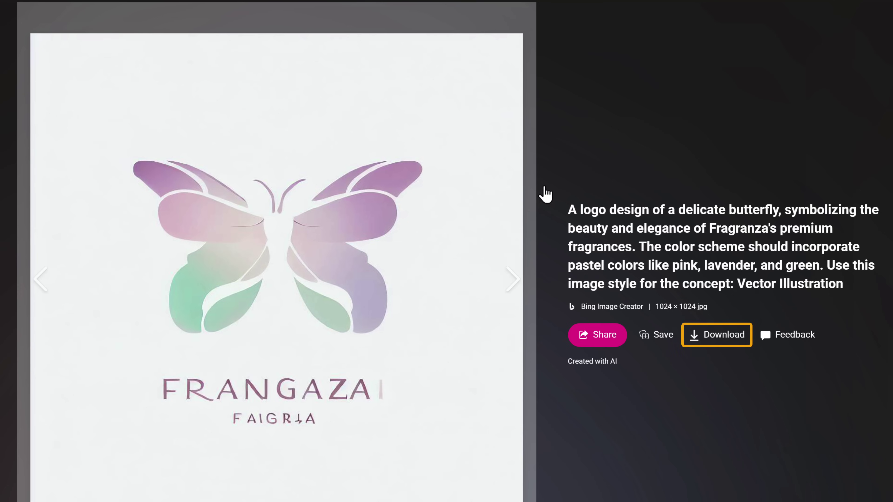
{"action": "left_click", "coordinate": [721, 339]}
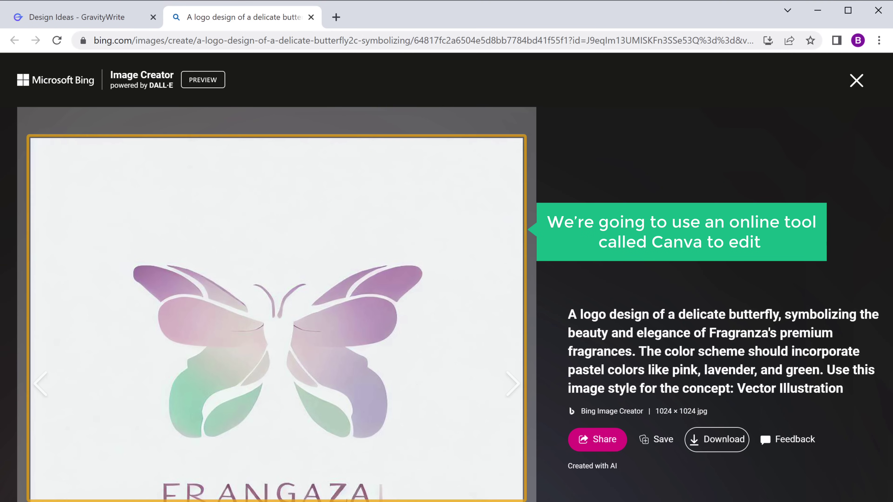
{"action": "left_click", "coordinate": [336, 17]}
Go to canva.com and sign up using Continue with Google
{"action": "type", "text": "canva.com"}
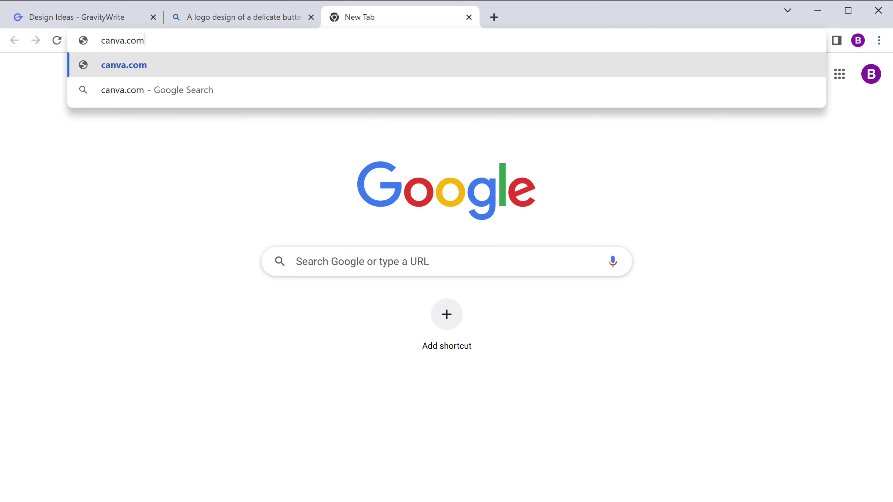
{"action": "key", "text": "Return"}
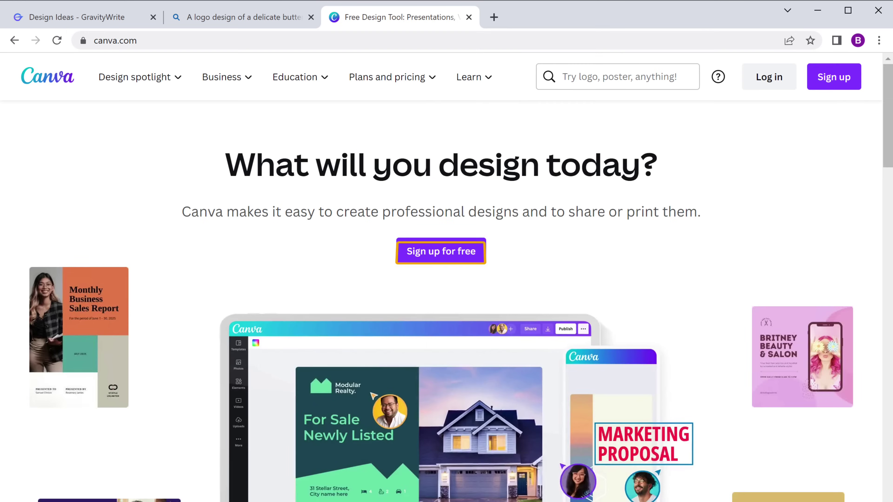
{"action": "left_click", "coordinate": [441, 255]}
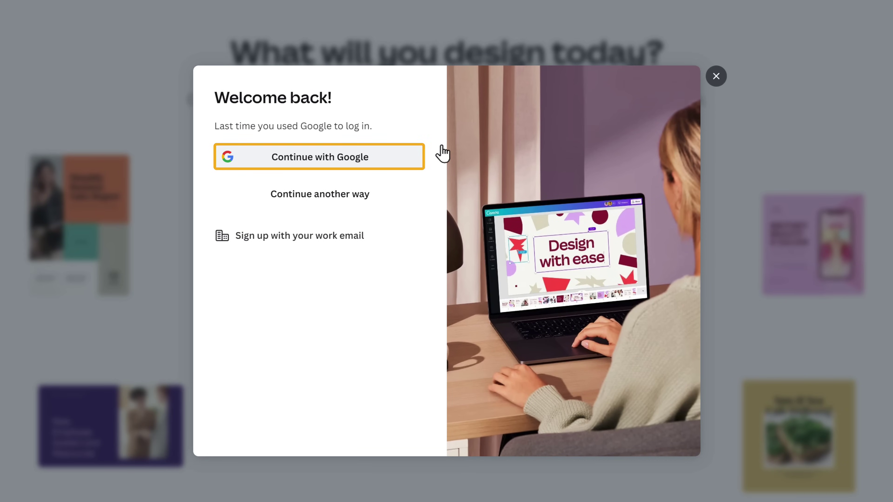
{"action": "left_click", "coordinate": [319, 164]}
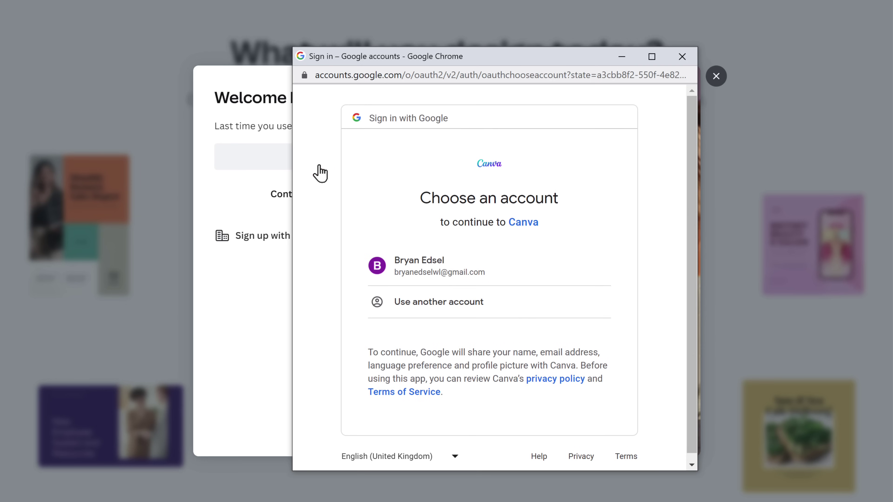
{"action": "left_click", "coordinate": [428, 285]}
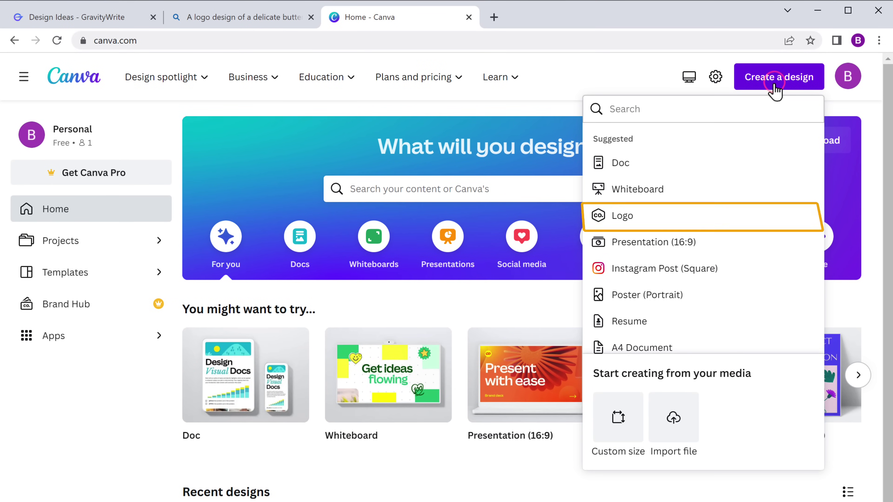
Create a blank Logo design and show the Uploads panel
{"action": "left_click", "coordinate": [619, 231]}
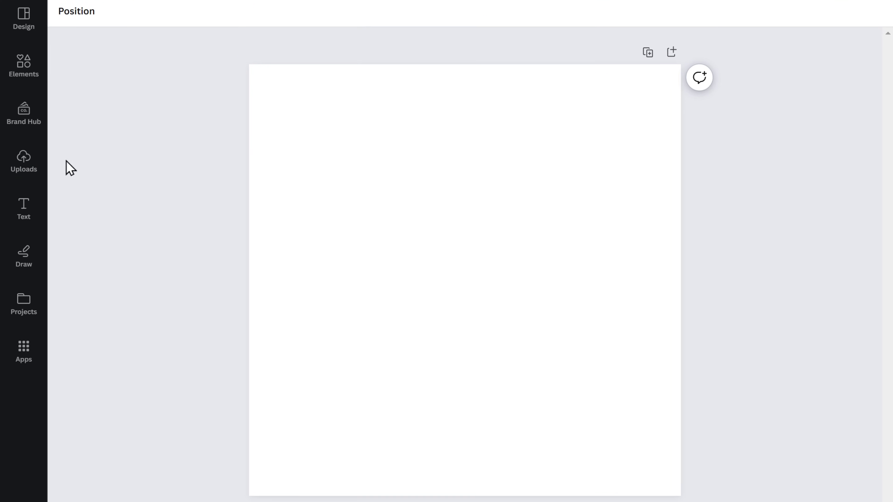
{"action": "left_click", "coordinate": [24, 166]}
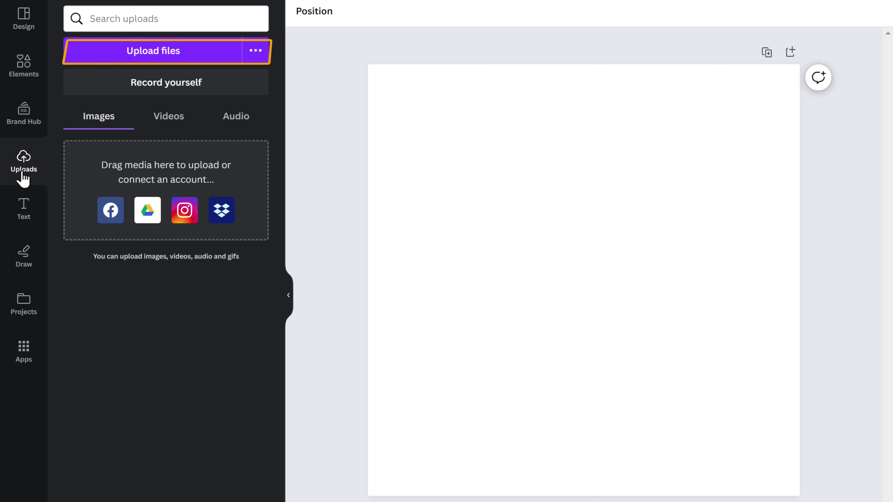
Upload logo.jpg and add the butterfly image to the Logo canvas
{"action": "left_click", "coordinate": [159, 58]}
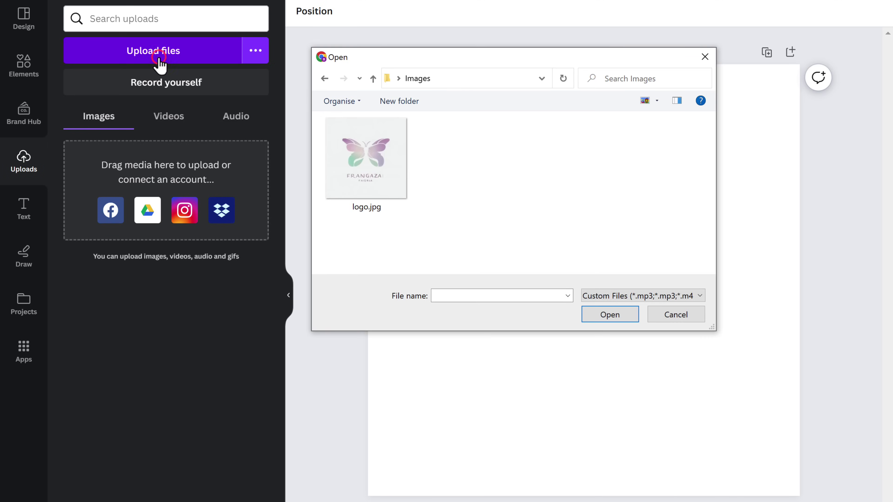
{"action": "left_click", "coordinate": [365, 159]}
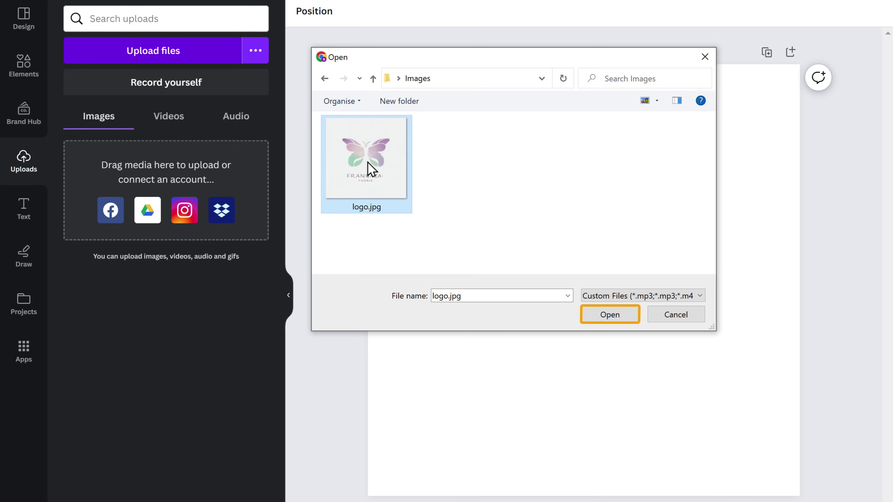
{"action": "left_click", "coordinate": [607, 319]}
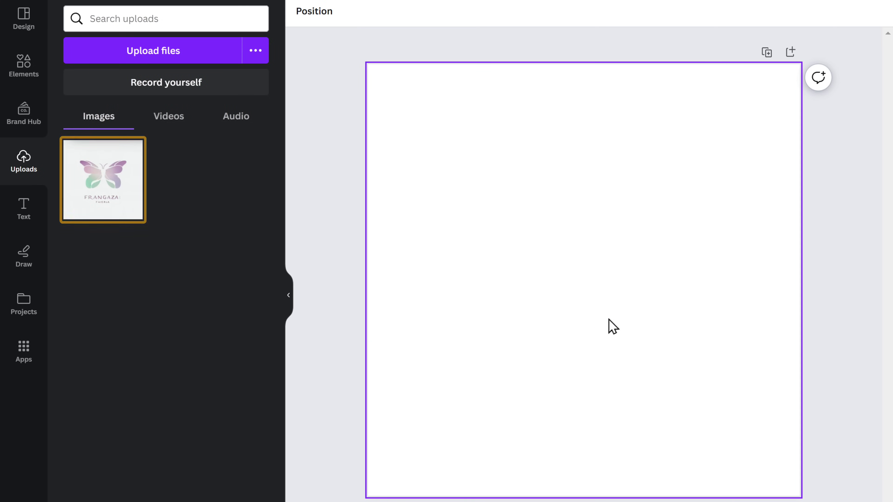
{"action": "left_click", "coordinate": [104, 185]}
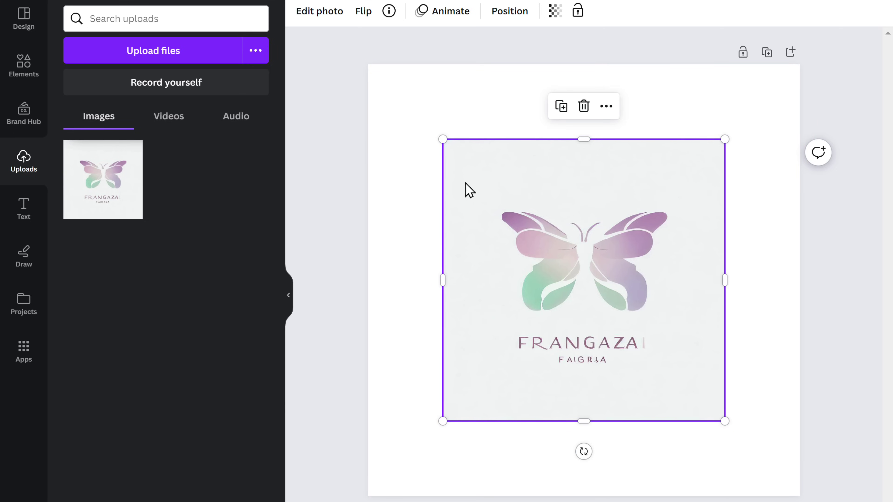
Set the butterfly logo image as the page background so it fills the Logo canvas
{"action": "right_click", "coordinate": [479, 181]}
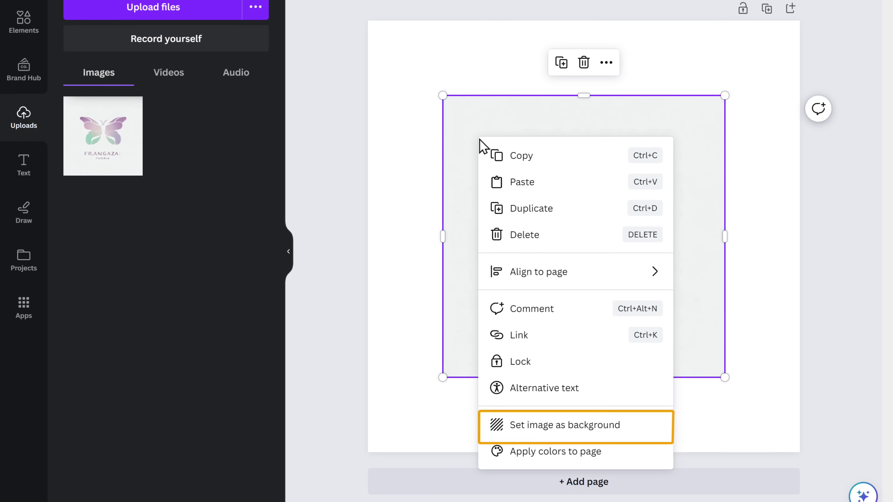
{"action": "left_click", "coordinate": [564, 436]}
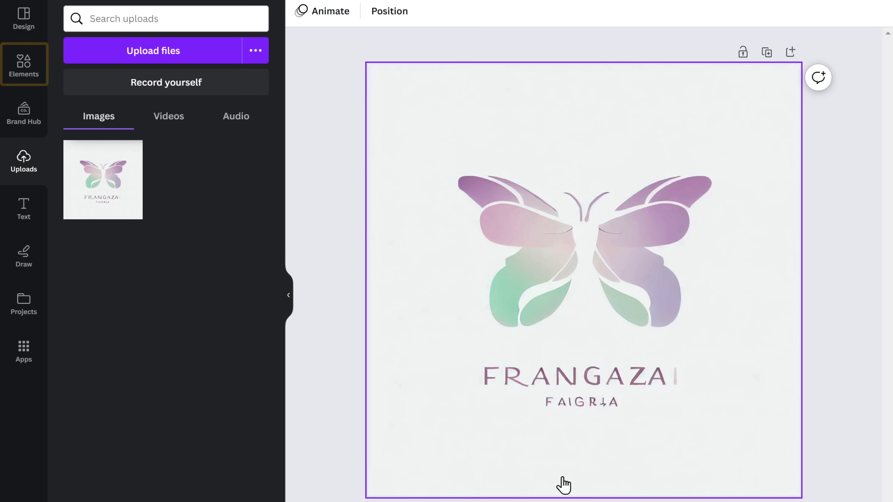
{"action": "left_click", "coordinate": [25, 84]}
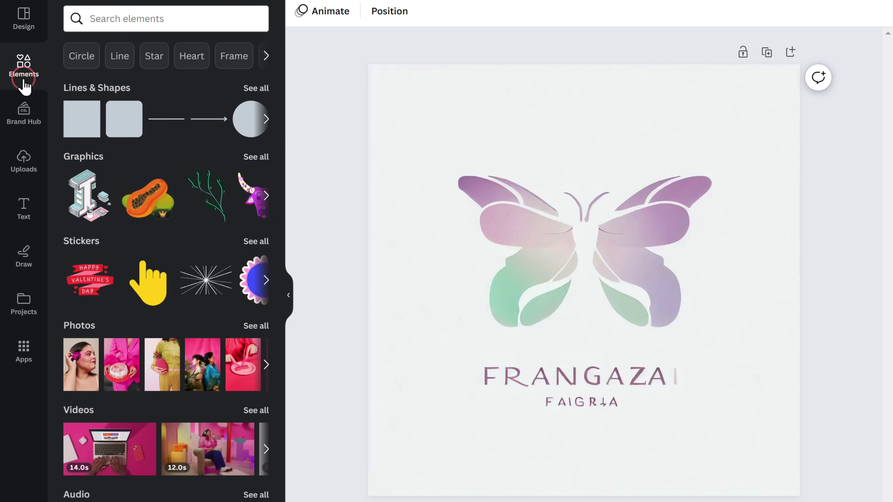
Add a rectangle below the butterfly, then widen it and make it shorter
{"action": "left_click", "coordinate": [83, 132]}
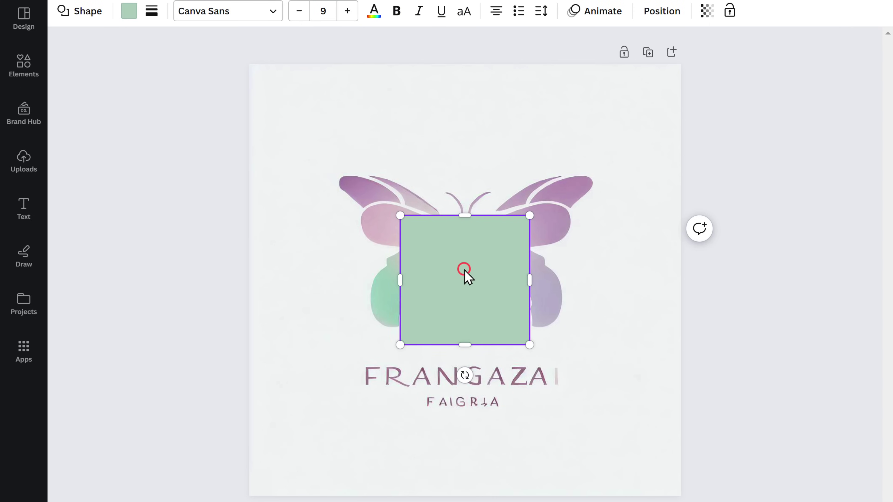
{"action": "left_click_drag", "start_coordinate": [468, 276], "coordinate": [401, 423]}
{"action": "left_click_drag", "start_coordinate": [472, 417], "coordinate": [583, 417]}
{"action": "left_click_drag", "start_coordinate": [463, 483], "coordinate": [462, 438]}
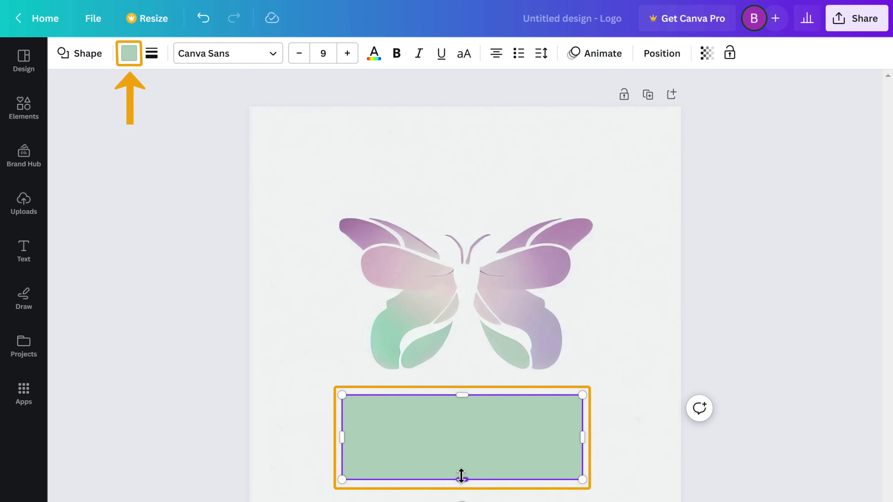
Recolour the rectangle from #b4d2c2 to the off-white background colour using the eyedropper
{"action": "left_click", "coordinate": [129, 53]}
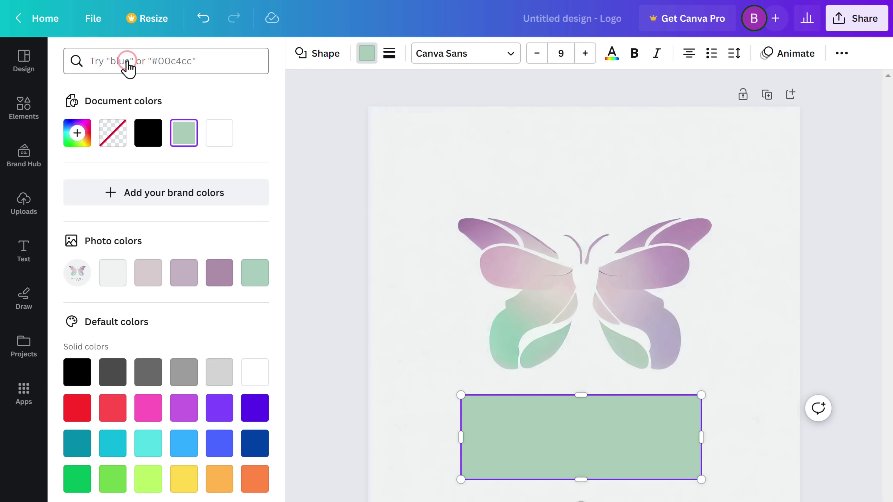
{"action": "left_click", "coordinate": [183, 134]}
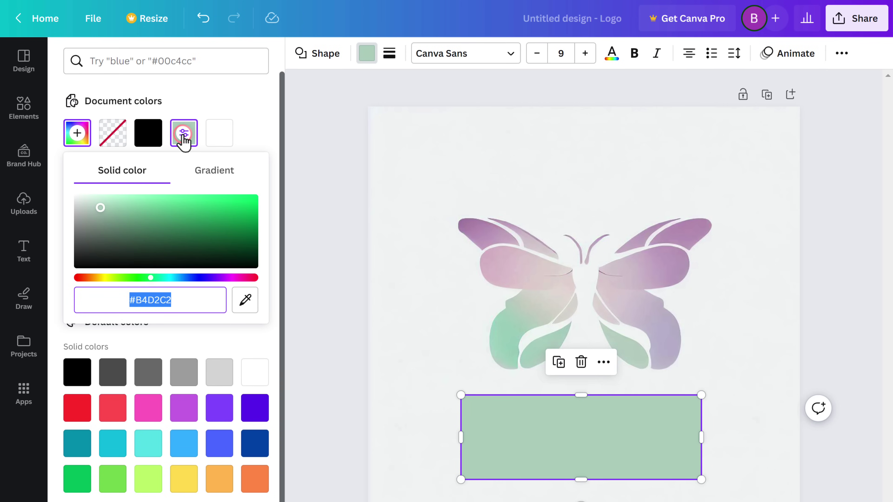
{"action": "left_click", "coordinate": [246, 301]}
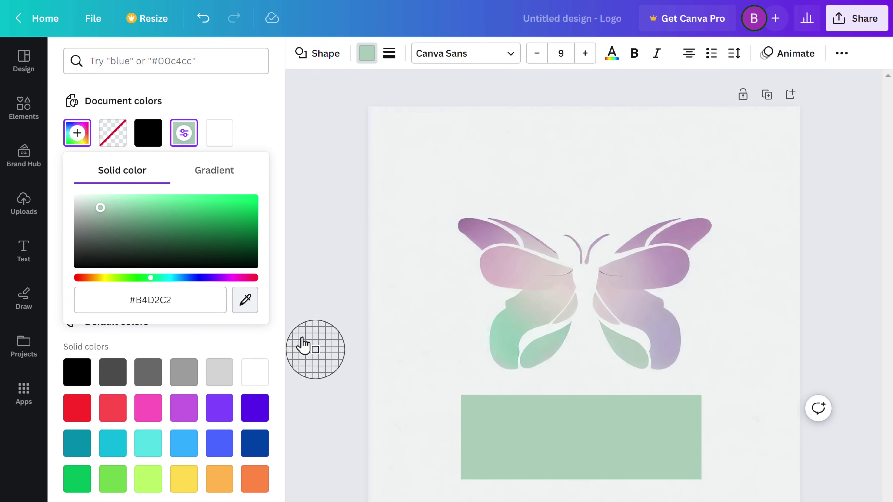
{"action": "left_click", "coordinate": [428, 418]}
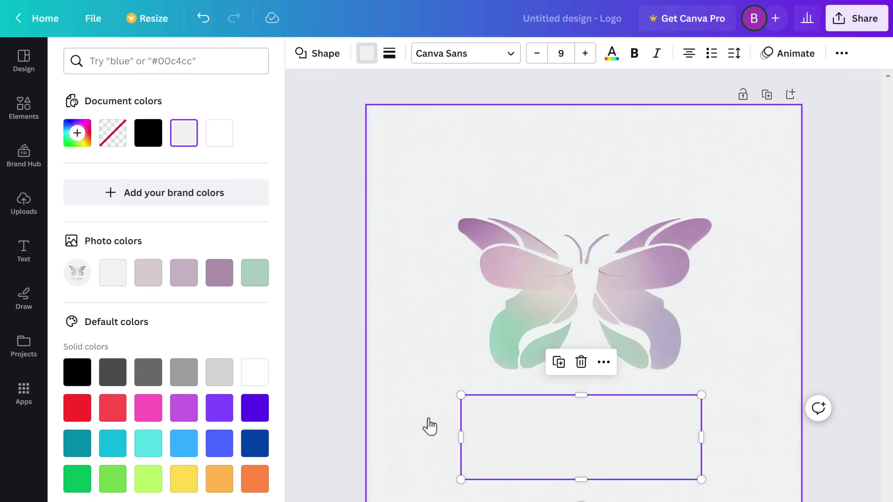
Enter 'Add our brand name' and scroll through the text combinations library
{"action": "type", "text": "Add our brand name"}
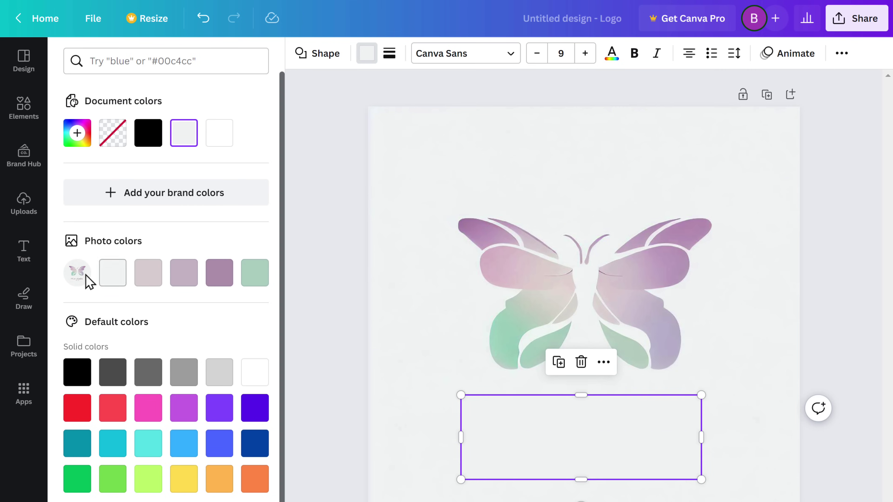
{"action": "left_click", "coordinate": [24, 251]}
{"action": "scroll", "coordinate": [165, 306], "scroll_direction": "down", "scroll_amount": 15}
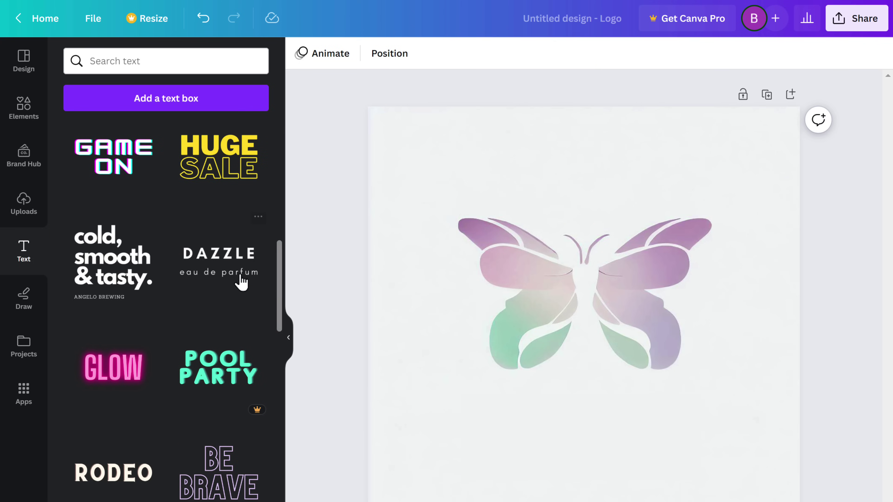
Add the DAZZLE / eau de parfum text combination and change DAZZLE to FRAGRANZA
{"action": "left_click", "coordinate": [222, 278]}
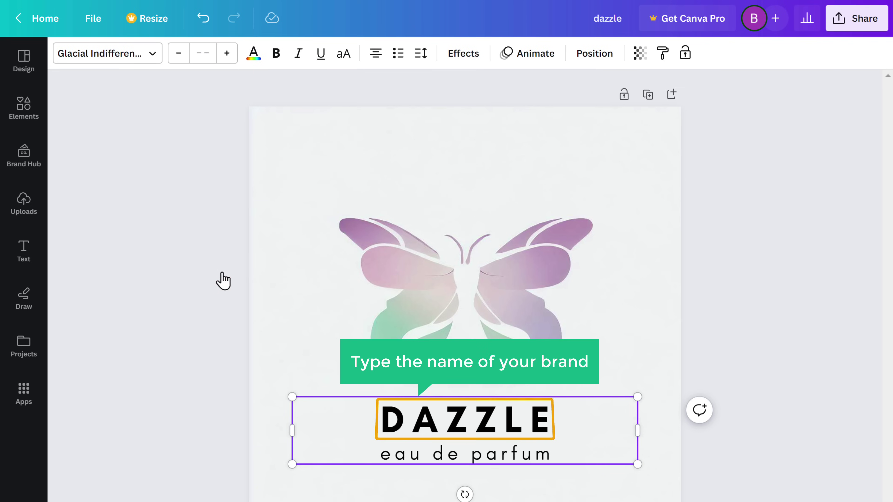
{"action": "left_click", "coordinate": [418, 425]}
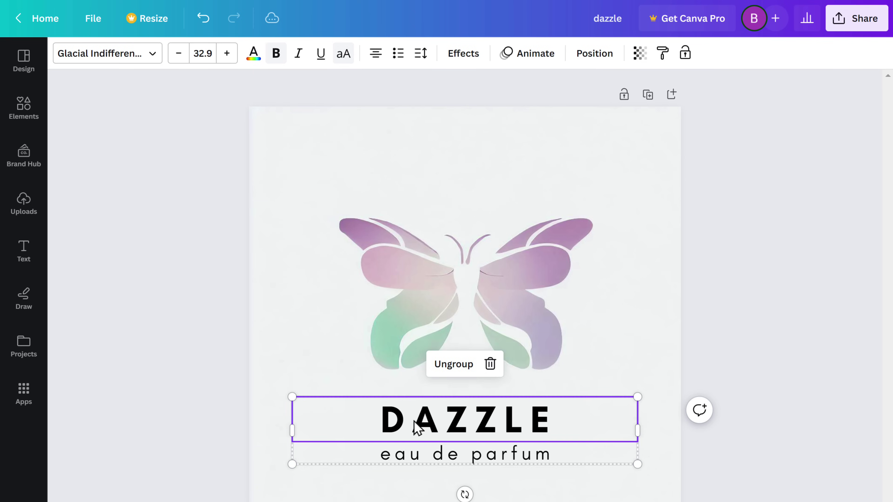
{"action": "left_click", "coordinate": [415, 422]}
{"action": "type", "text": "FRAGRANZA"}
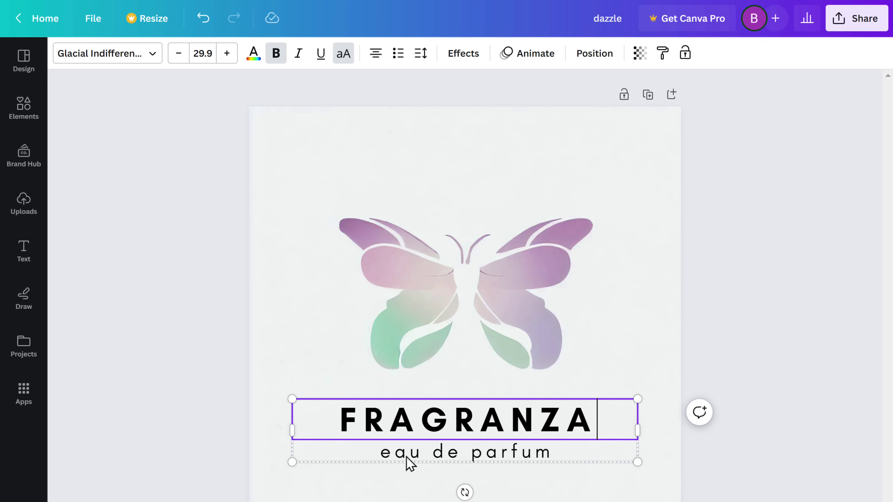
Replace 'eau de parfum' with 'Luxury Perfume', then select the FRAGRANZA heading
{"action": "left_click", "coordinate": [414, 456]}
{"action": "double_click", "coordinate": [414, 455]}
{"action": "type", "text": "Luxury Perfume"}
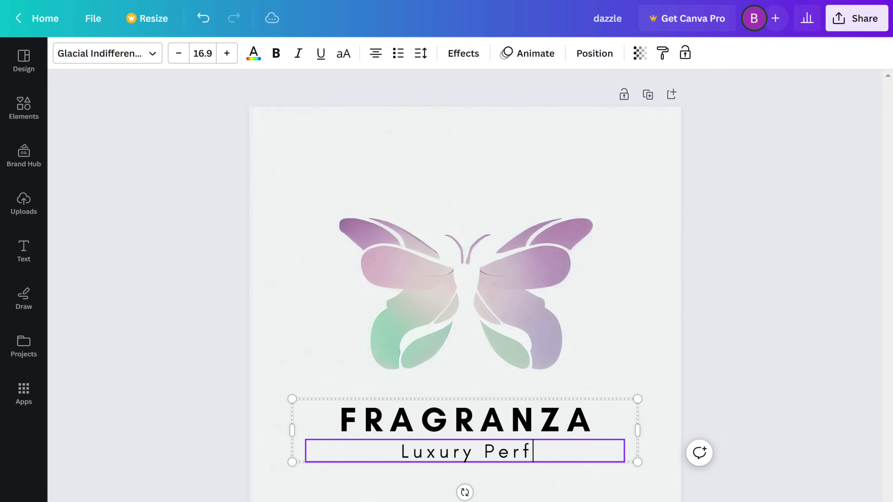
{"action": "key", "text": "Escape"}
{"action": "key", "text": "Escape"}
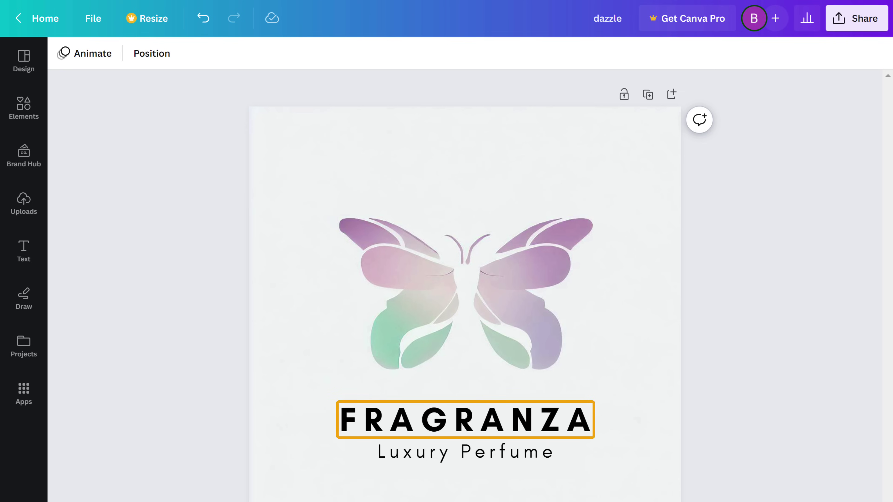
{"action": "left_click", "coordinate": [381, 438]}
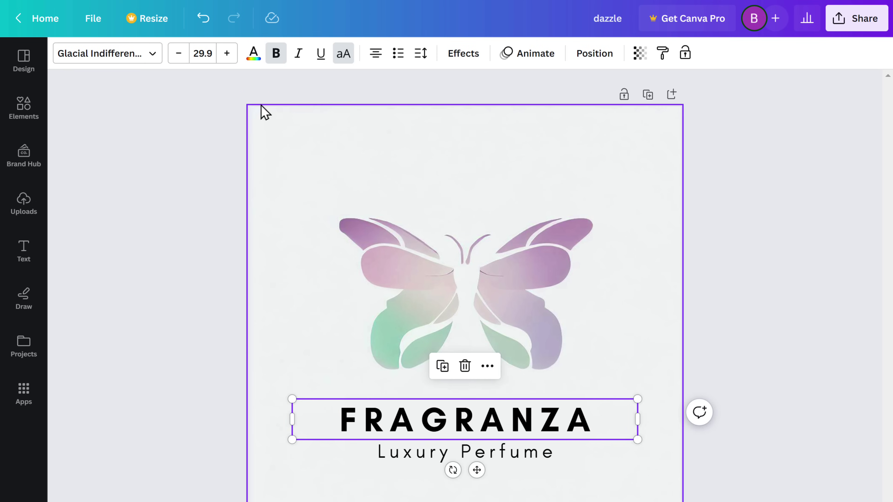
Colour FRAGRANZA in the butterfly's muted purple and Luxury Perfume in Dark Gray #545454
{"action": "left_click", "coordinate": [253, 53]}
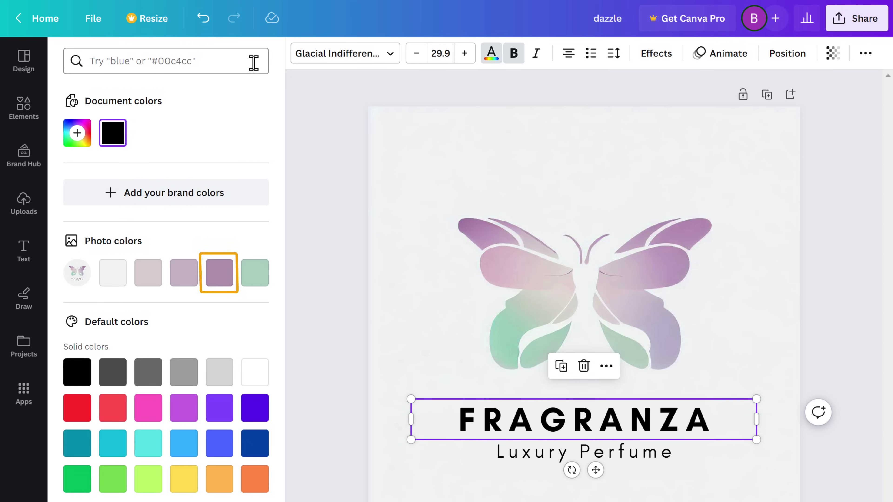
{"action": "left_click", "coordinate": [218, 277]}
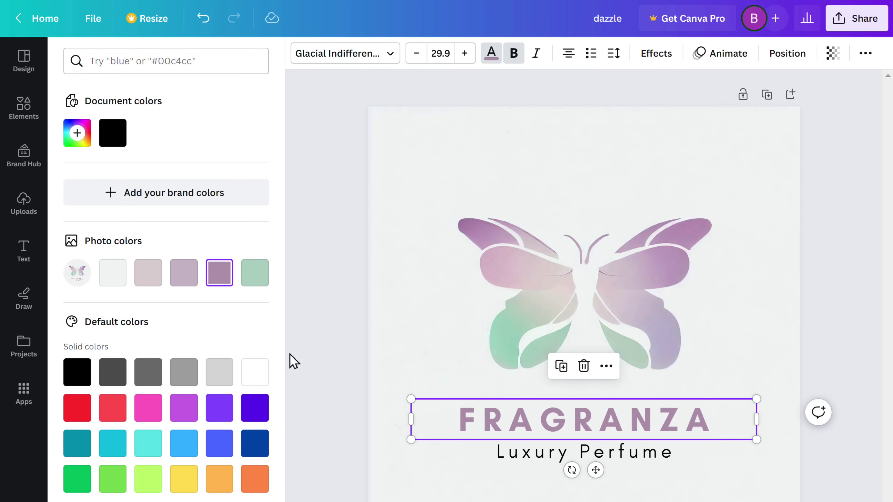
{"action": "left_click", "coordinate": [525, 462]}
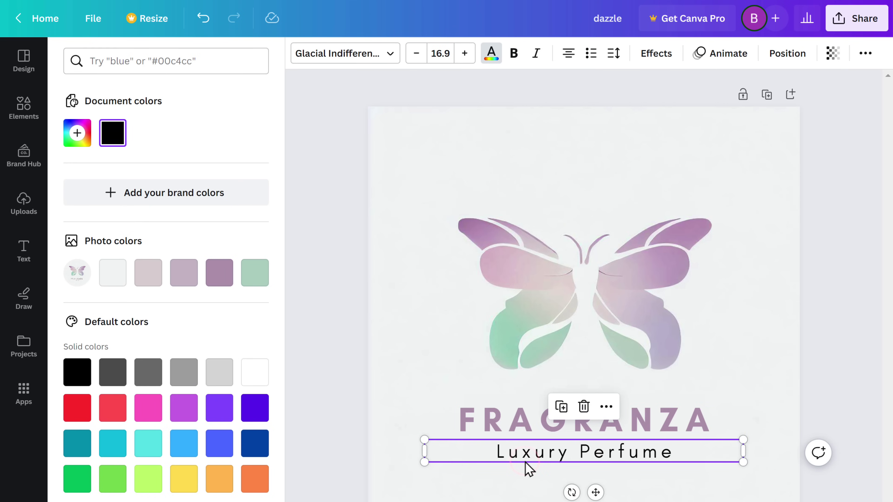
{"action": "left_click", "coordinate": [112, 379]}
{"action": "key", "text": "Escape"}
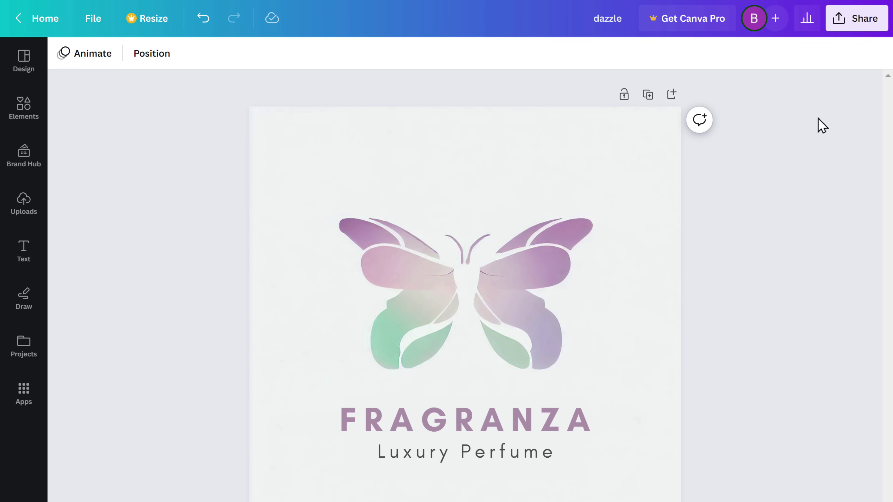
Download the logo design as dazzle.png and open the downloaded image
{"action": "left_click", "coordinate": [857, 35]}
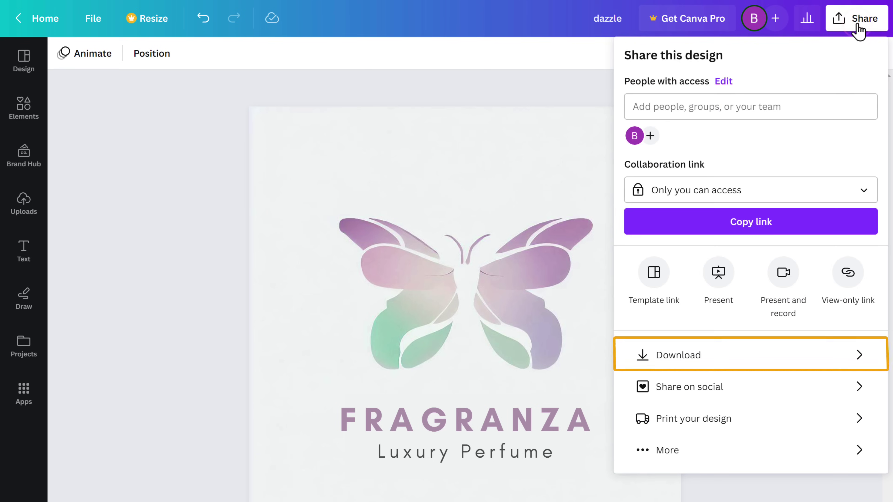
{"action": "left_click", "coordinate": [685, 366]}
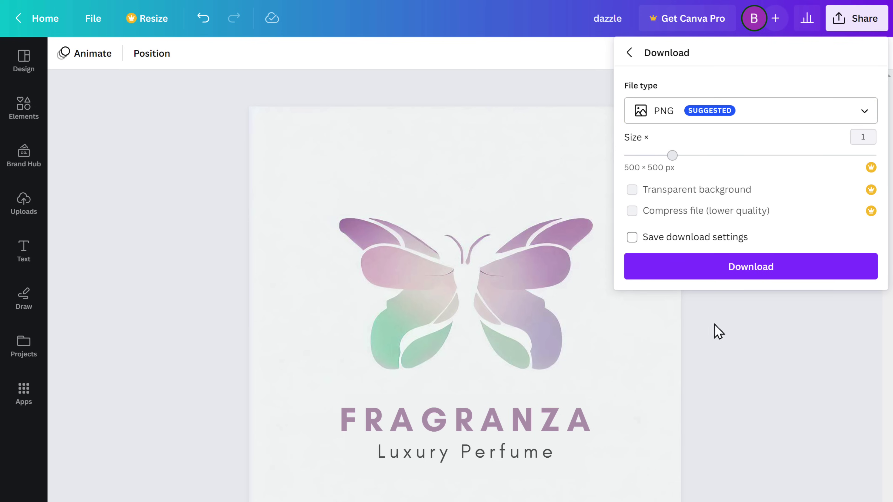
{"action": "left_click", "coordinate": [752, 274]}
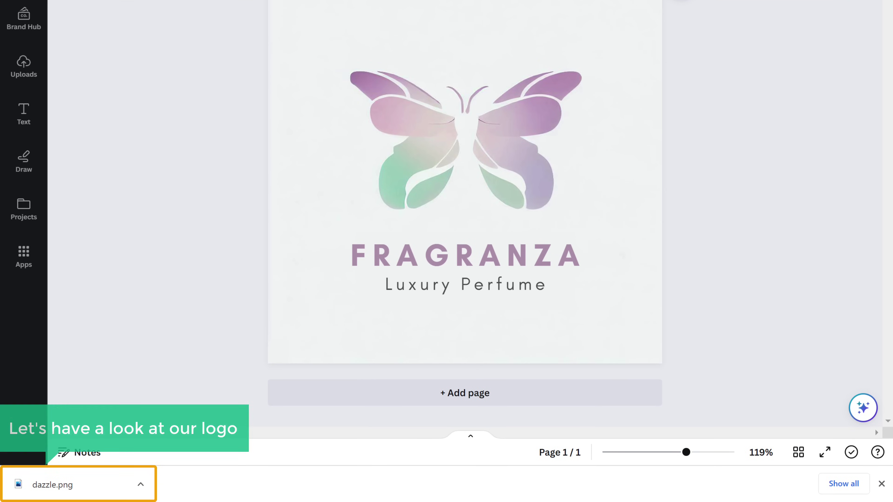
{"action": "left_click", "coordinate": [50, 487]}
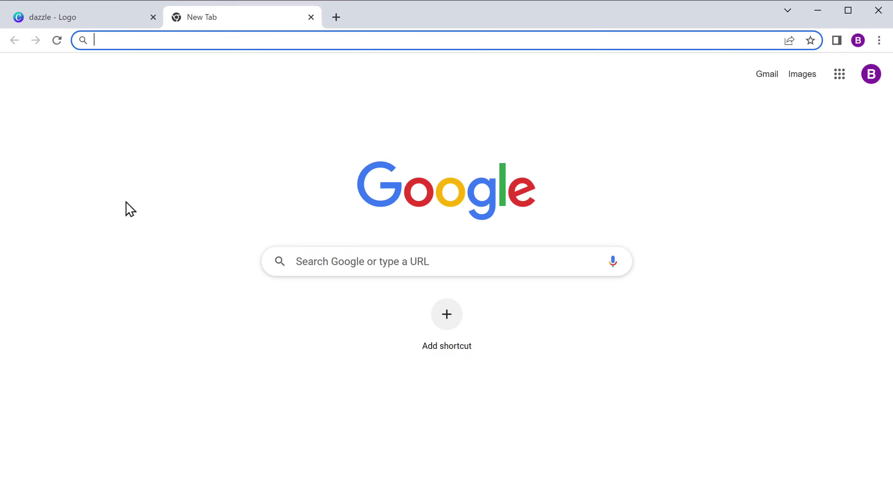
Load vectorizer.ai, drop dazzle.png onto it, and download the vectorized logo
{"action": "type", "text": "vector"}
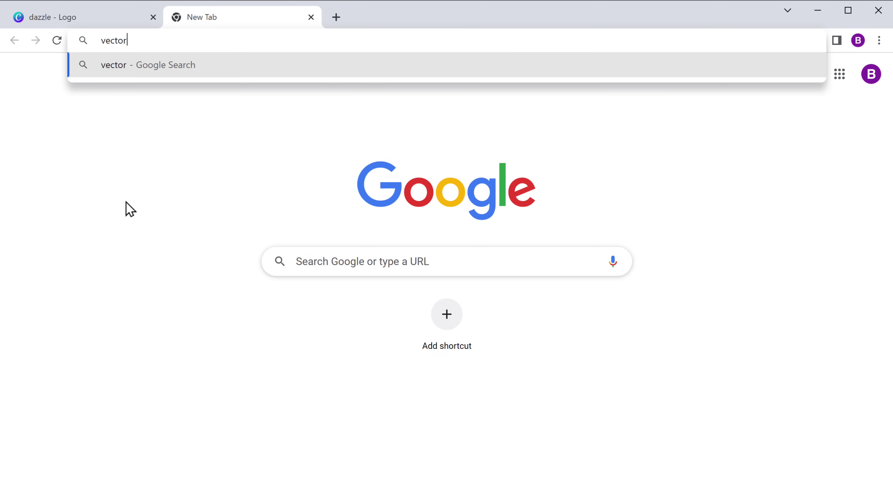
{"action": "type", "text": "izer.ai"}
{"action": "key", "text": "Return"}
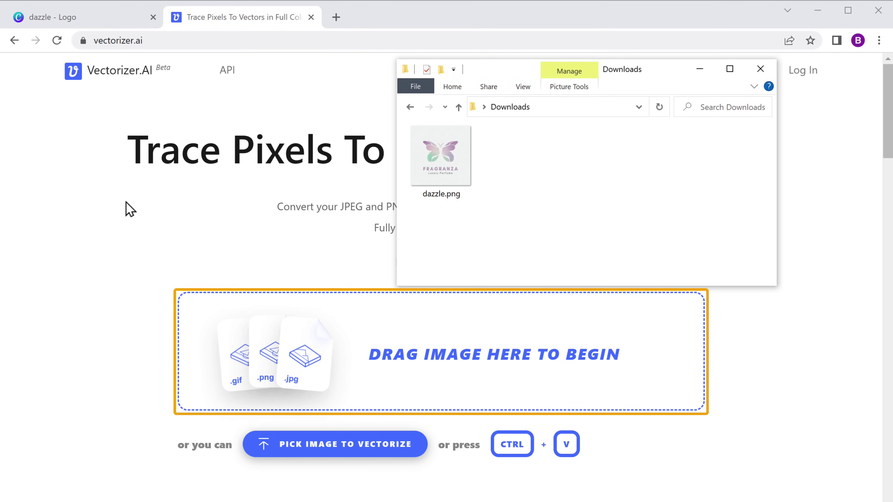
{"action": "left_click_drag", "start_coordinate": [441, 168], "coordinate": [365, 349]}
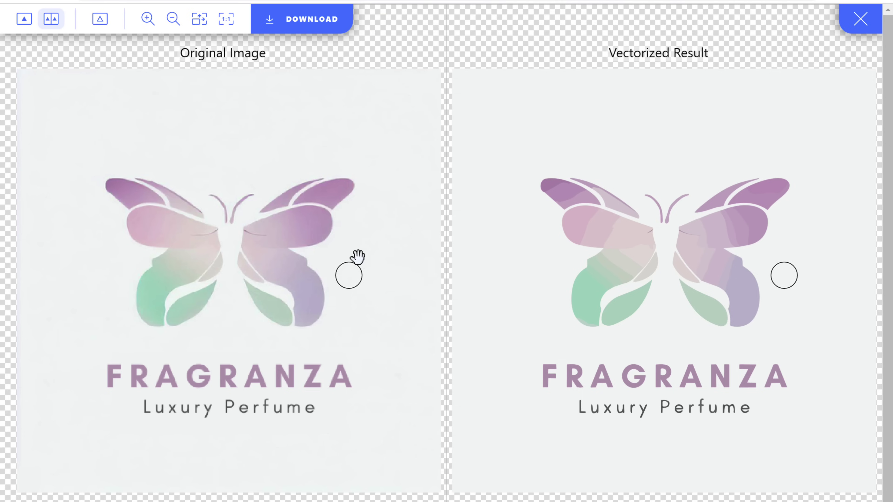
{"action": "left_click", "coordinate": [309, 26]}
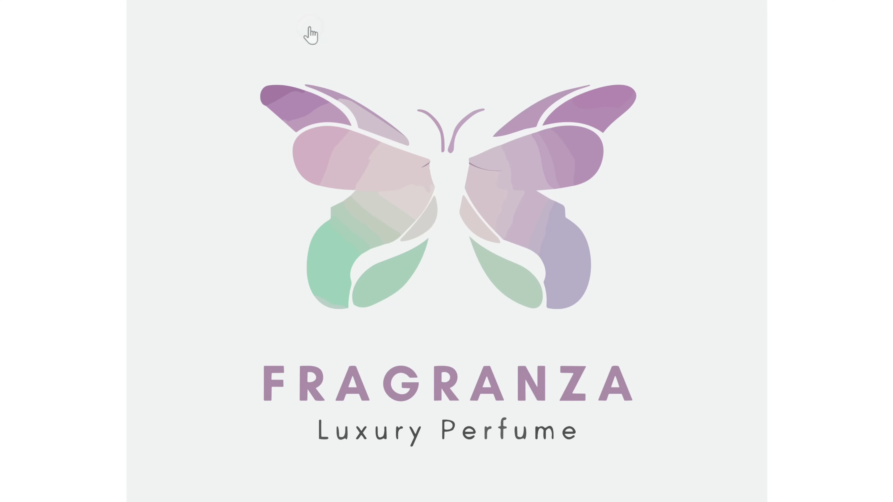